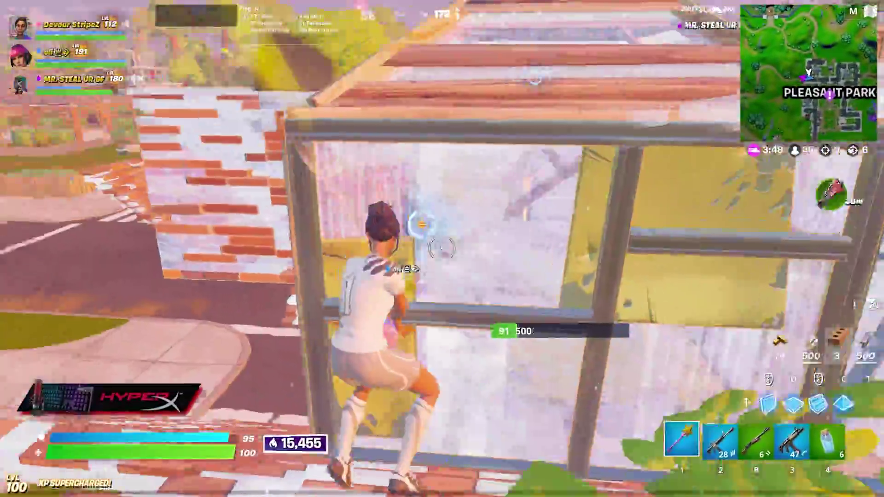
Switch to the pump shotgun and eliminate the enemy in the building
key("b")
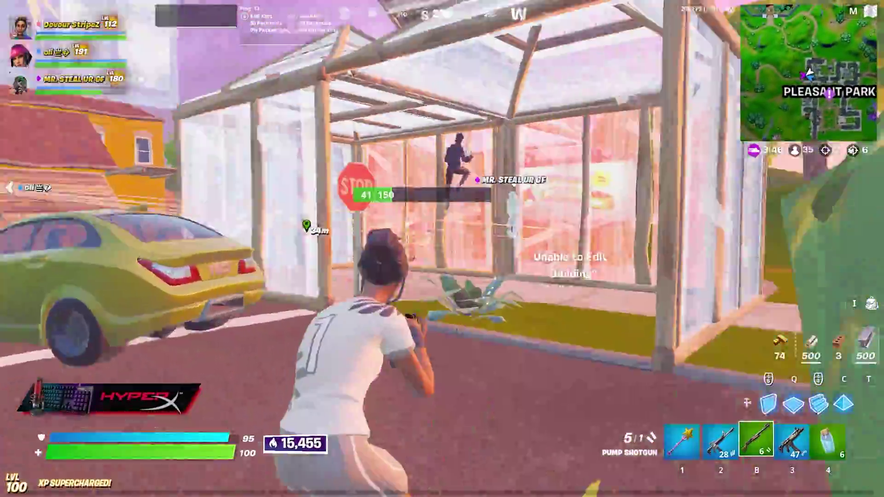
key("2")
left_click(442, 248)
key("b")
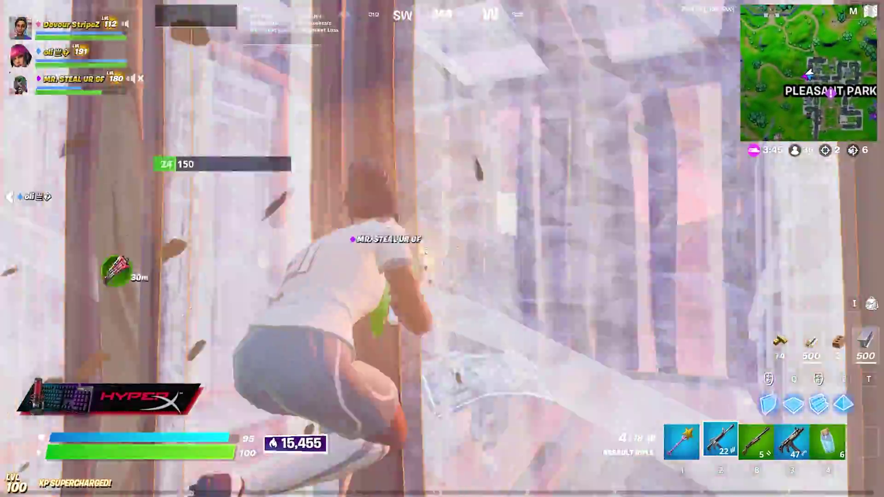
left_click(442, 249)
left_click(442, 248)
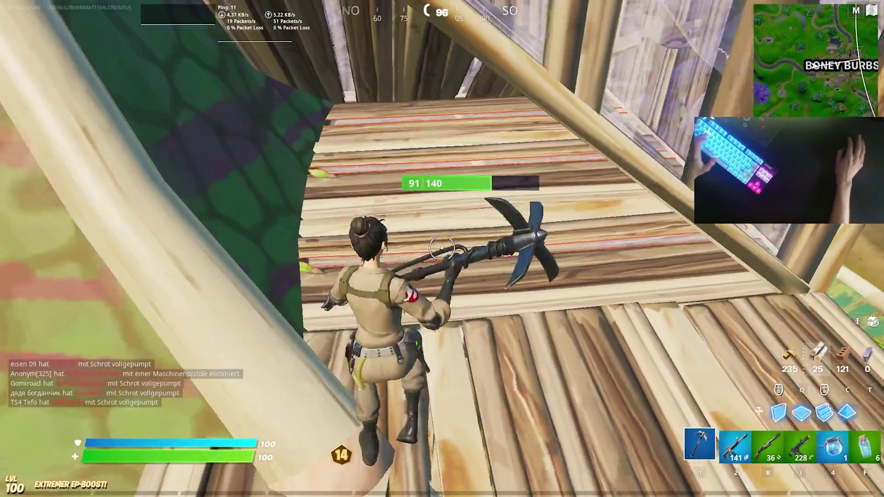
Break through the wooden wall with the pickaxe, firing the shotgun and placing wooden builds
key("b")
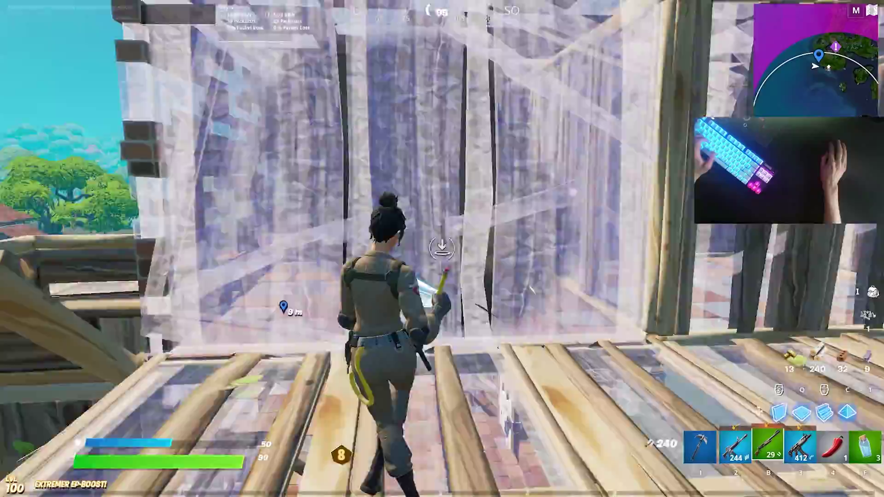
left_click(442, 248)
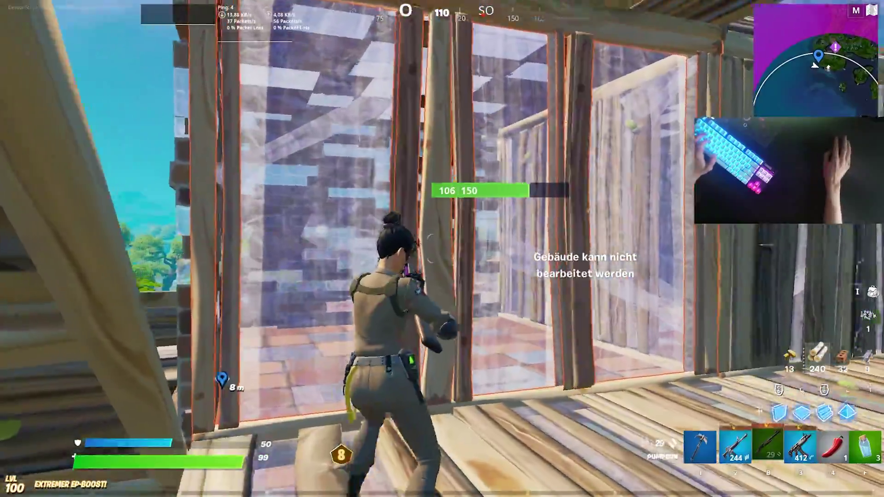
key("e")
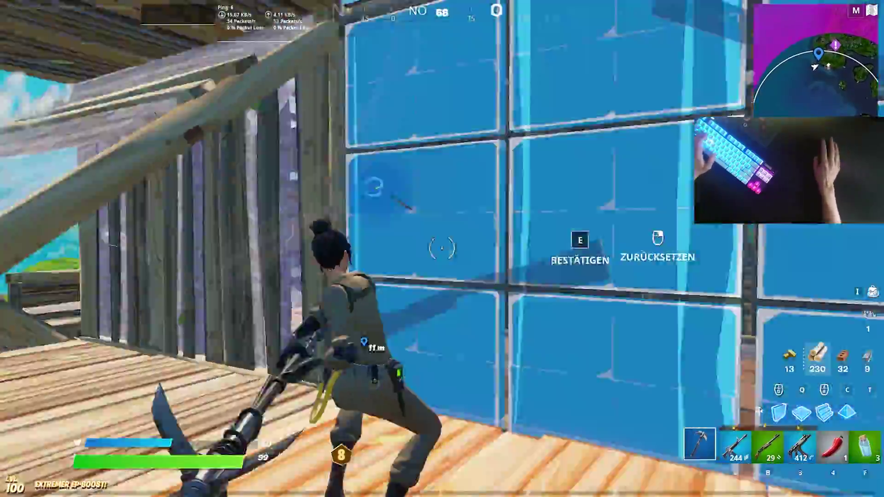
key("e")
left_click(442, 248)
left_click(442, 249)
key("b")
left_click(442, 249)
key("e")
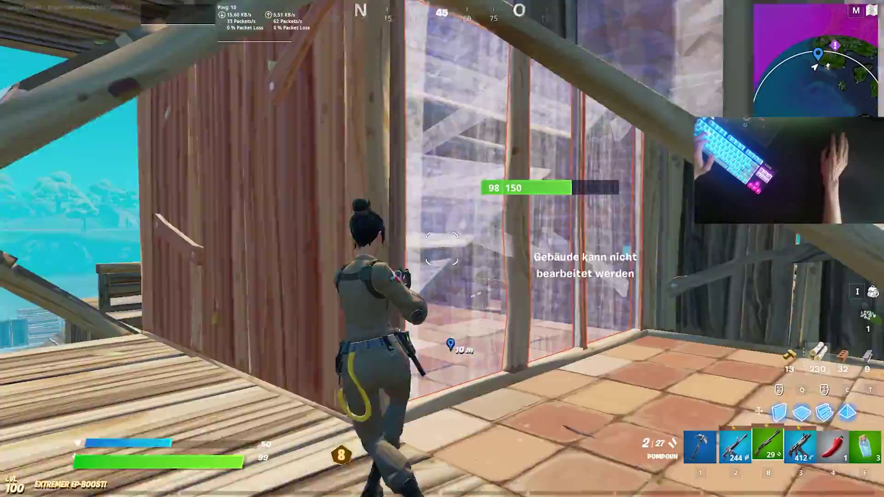
key("1")
left_click(441, 248)
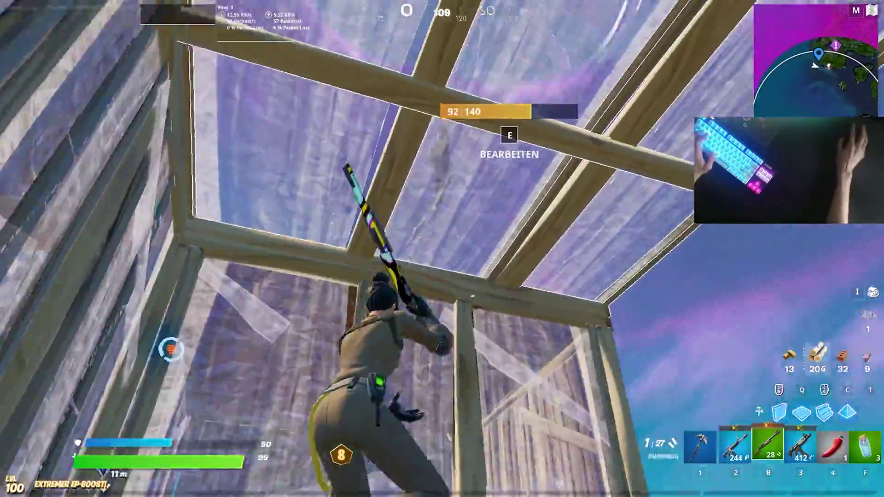
Shotgun the next enemy until eliminated, build a floor, then run toward the fence
key("e")
key("b")
left_click(441, 249)
key("1")
left_click(441, 249)
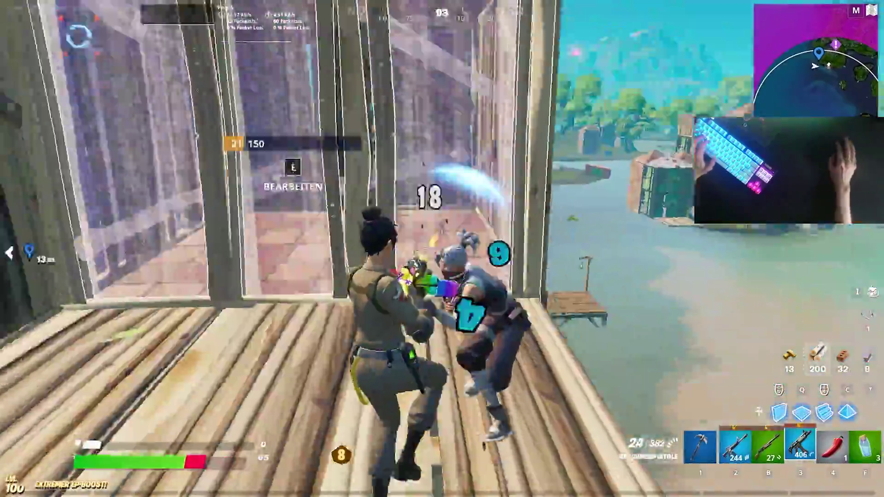
left_click(442, 248)
key("q")
left_click(442, 248)
key("e")
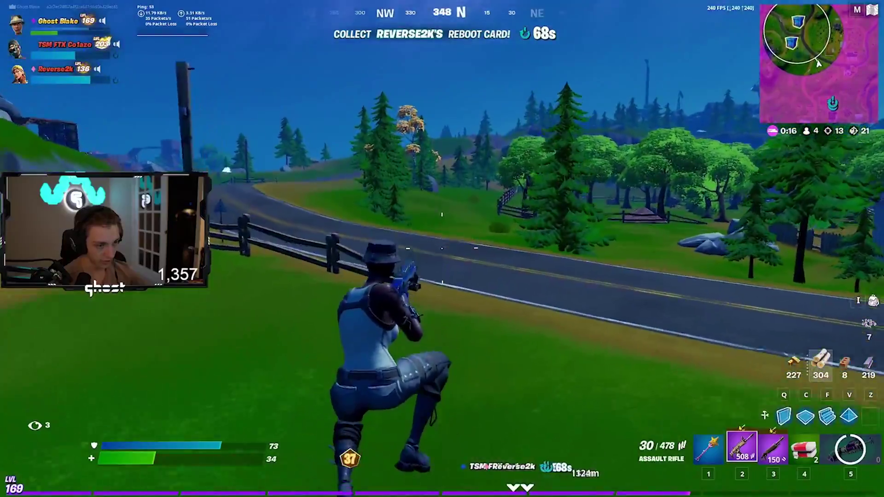
key("w")
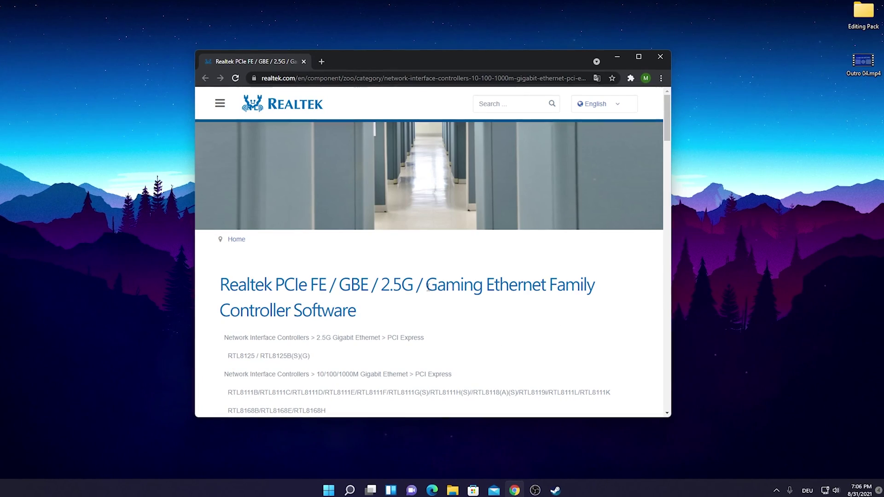
Maximize Chrome and scroll the Realtek page down to the Windows driver table
left_click(639, 56)
scroll(289, 314, "down", 4)
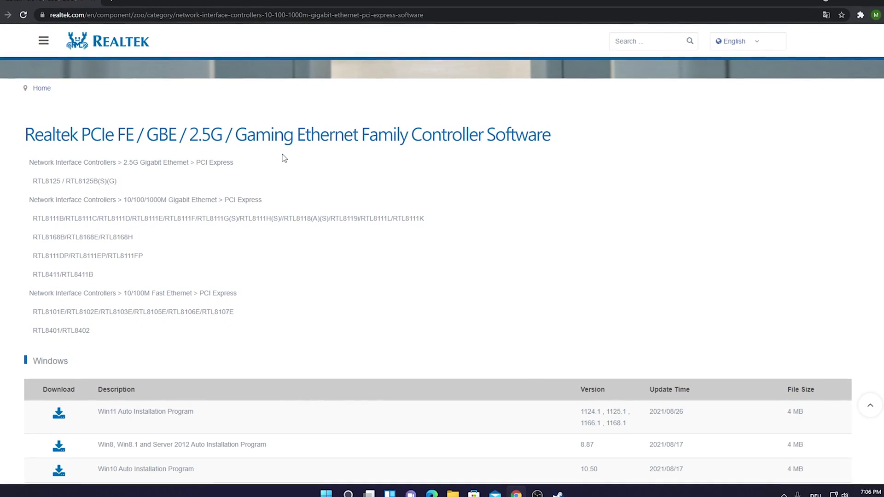
scroll(284, 158, "down", 5)
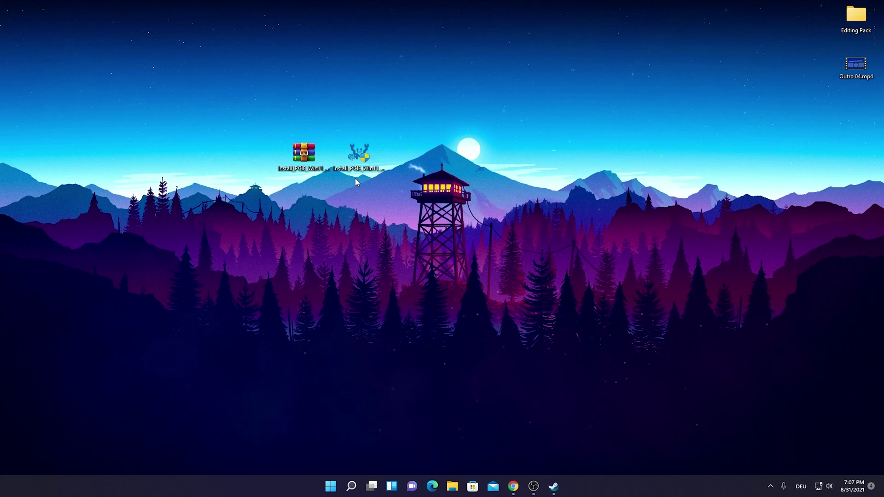
Run the Win11 installer to install Realtek Ethernet Controller Driver 1124.001.0714.2021
left_click(346, 171)
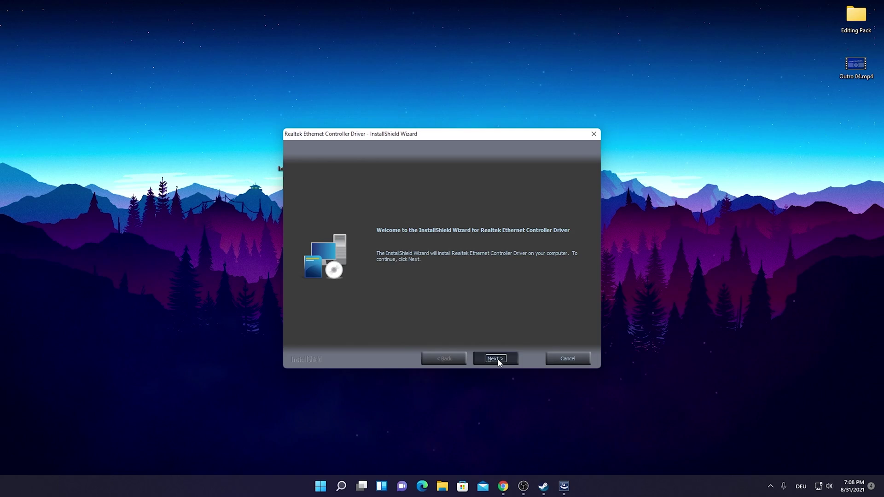
left_click(496, 358)
left_click(496, 359)
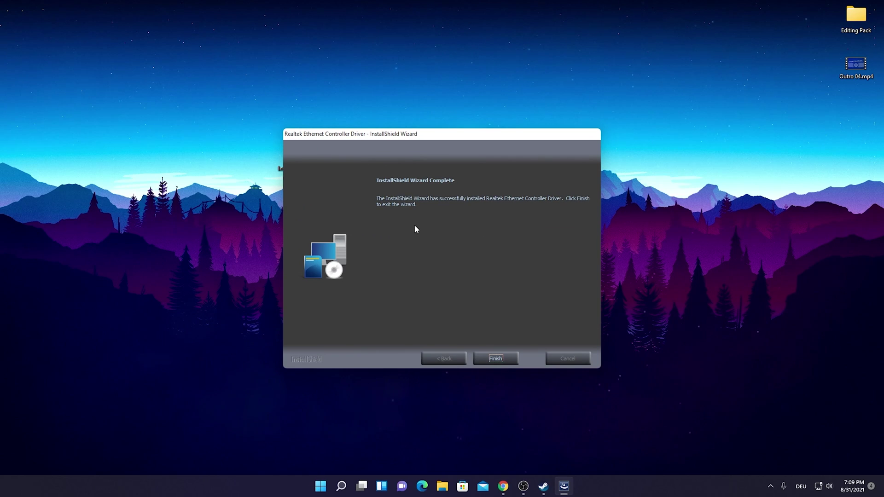
left_click(496, 358)
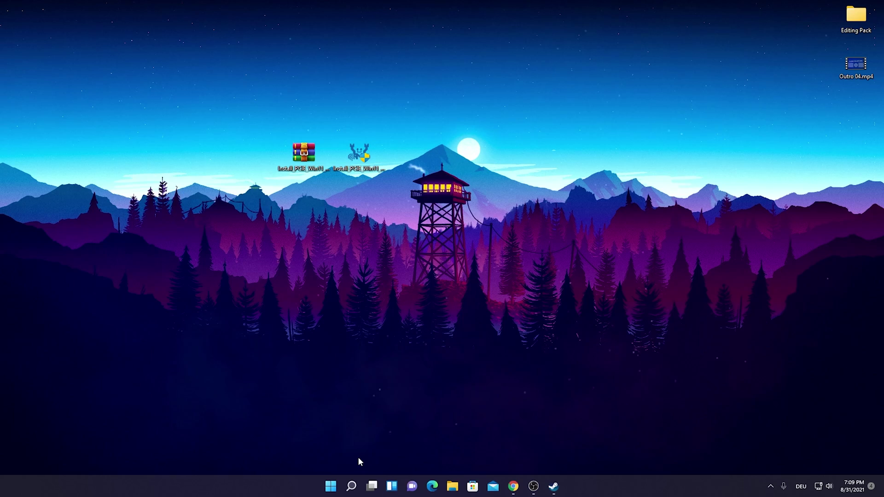
Open Device Manager through Windows search and centre its window
key("super")
type("deiv")
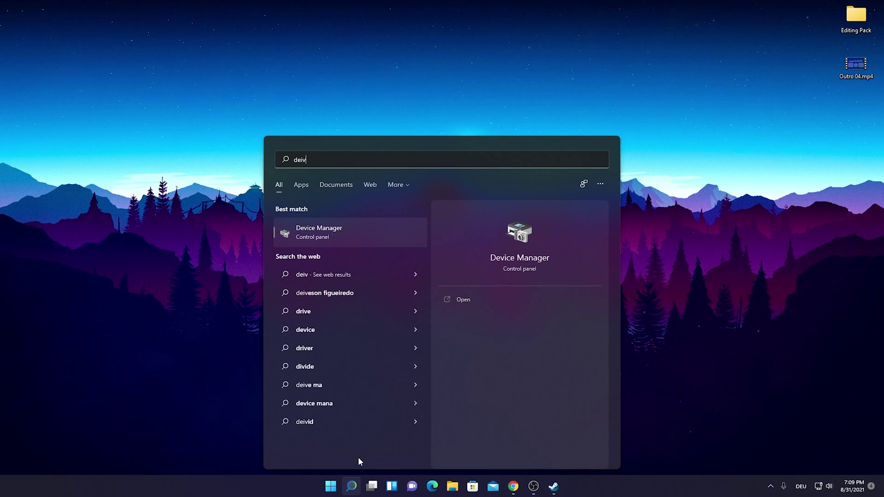
type("ce")
left_click(304, 236)
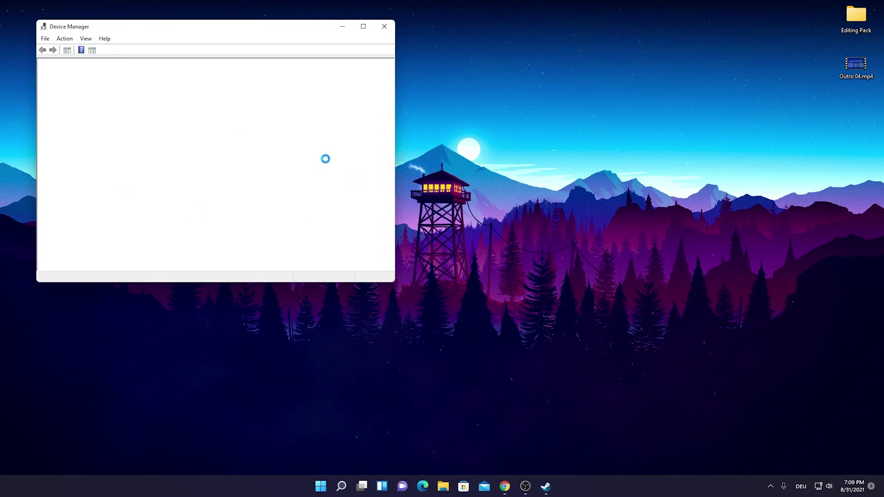
left_click_drag(155, 30, 374, 85)
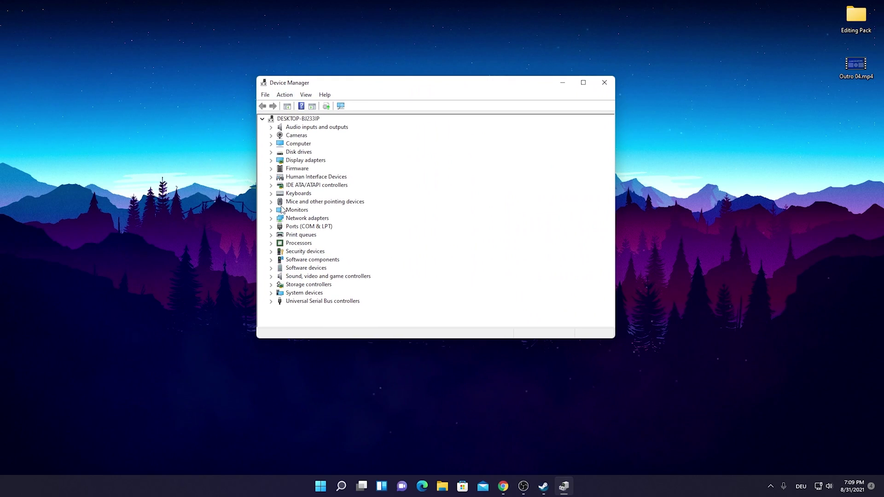
Verify the Realtek Gaming GbE Family Controller uses driver 1168.1.714.2021 dated 7/14/2021
left_click(271, 219)
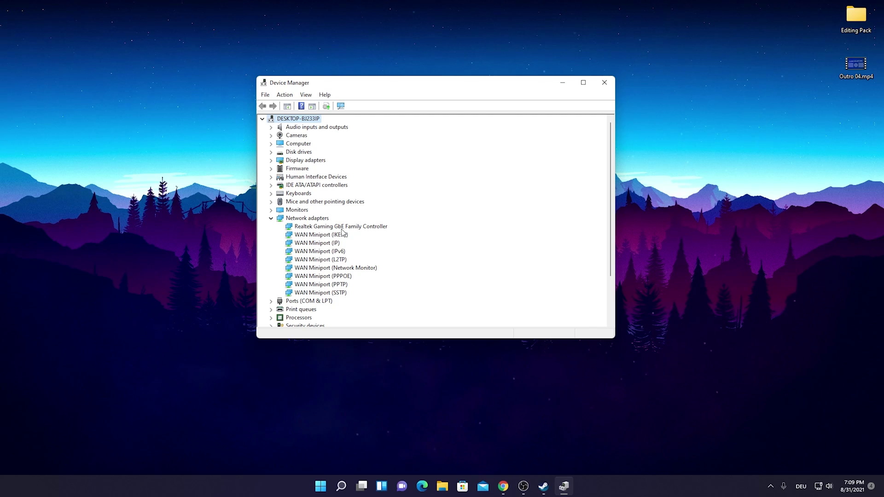
left_click(318, 227)
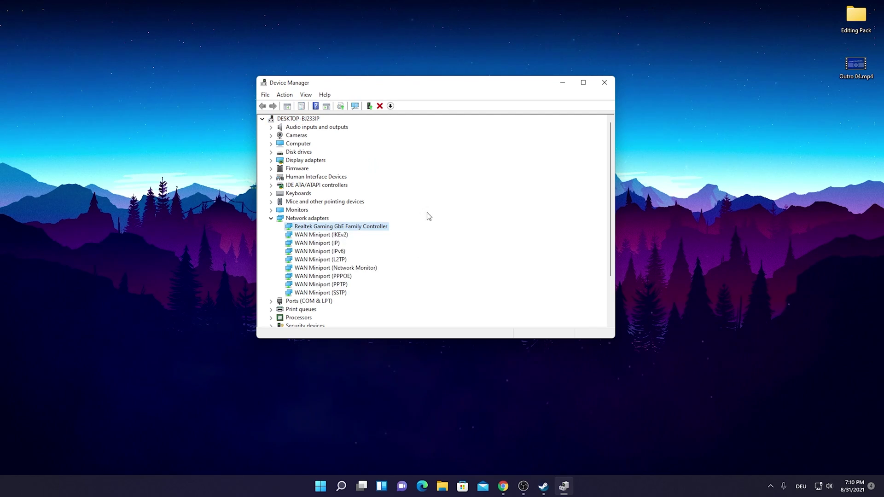
right_click(324, 232)
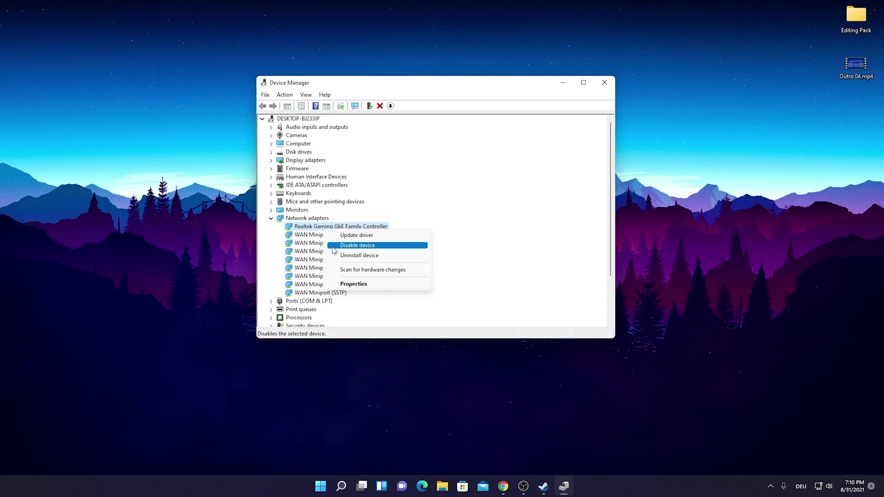
left_click(353, 284)
left_click(461, 129)
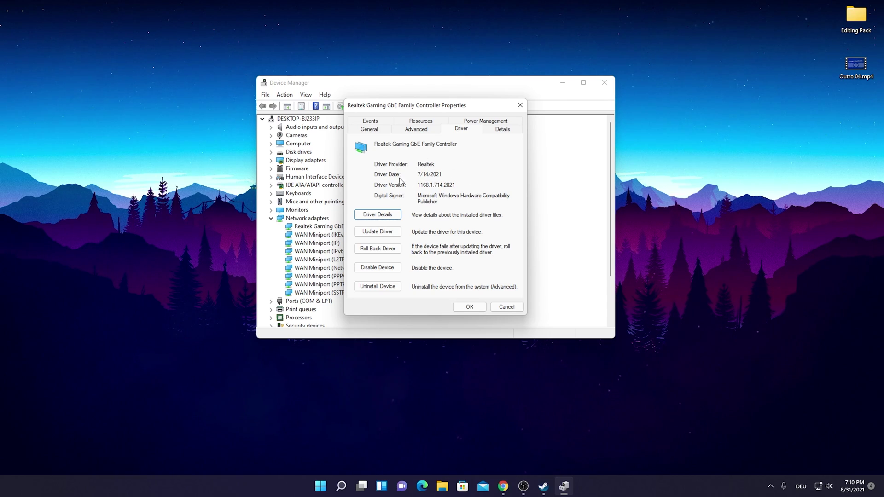
left_click(520, 105)
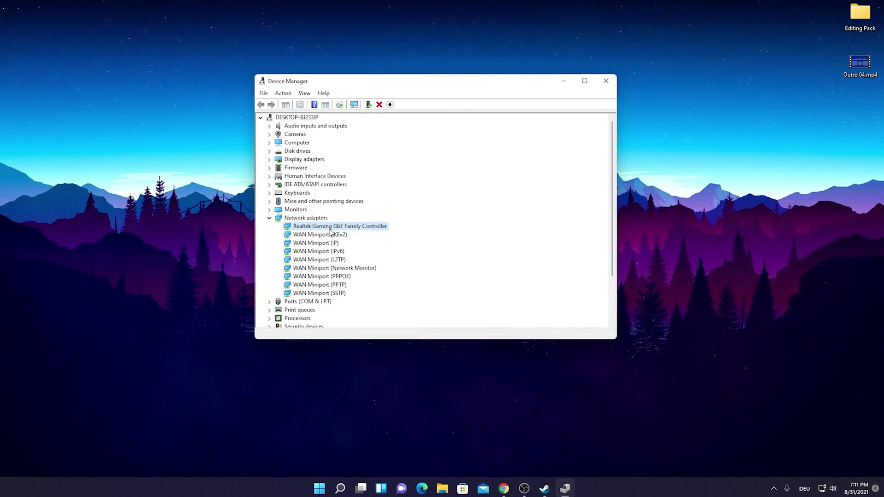
Manually pick and install the Realtek-published Realtek Gaming GbE Family Controller driver
right_click(333, 228)
left_click(347, 236)
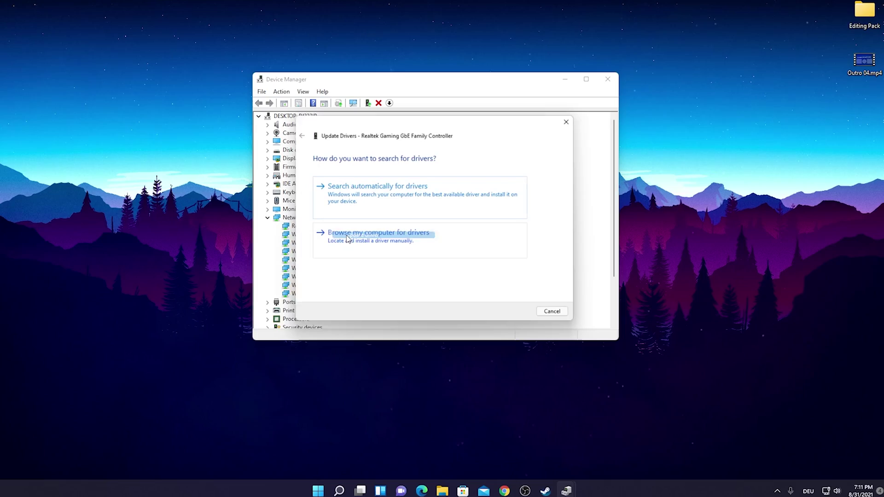
left_click(343, 247)
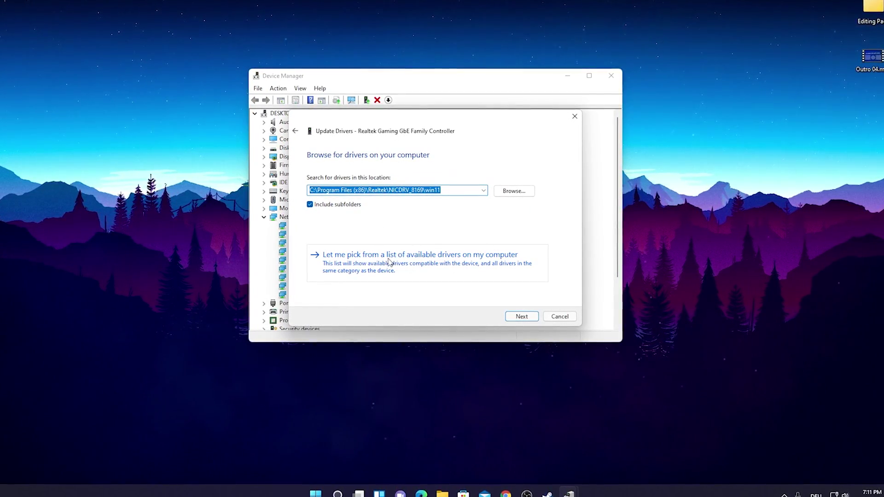
left_click(407, 265)
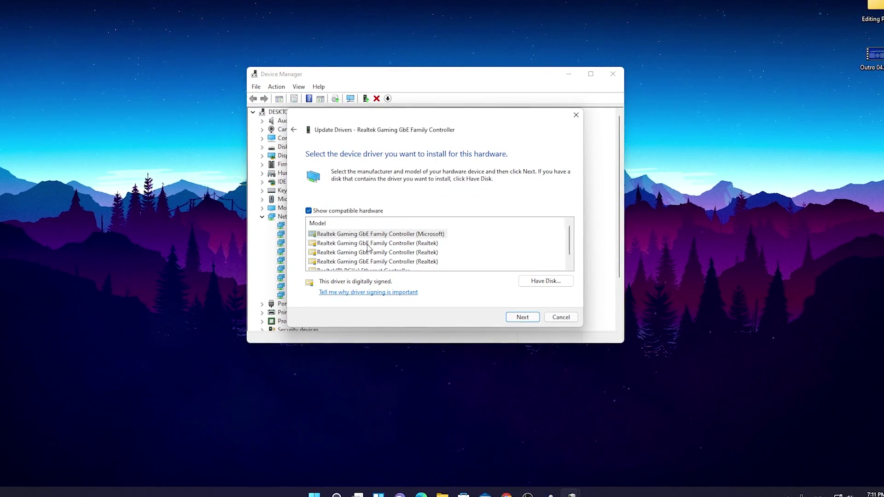
left_click(325, 244)
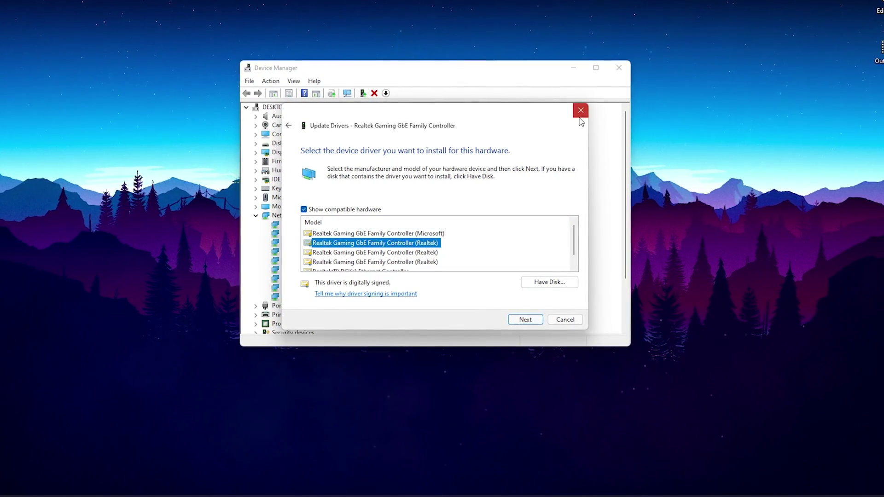
left_click(580, 112)
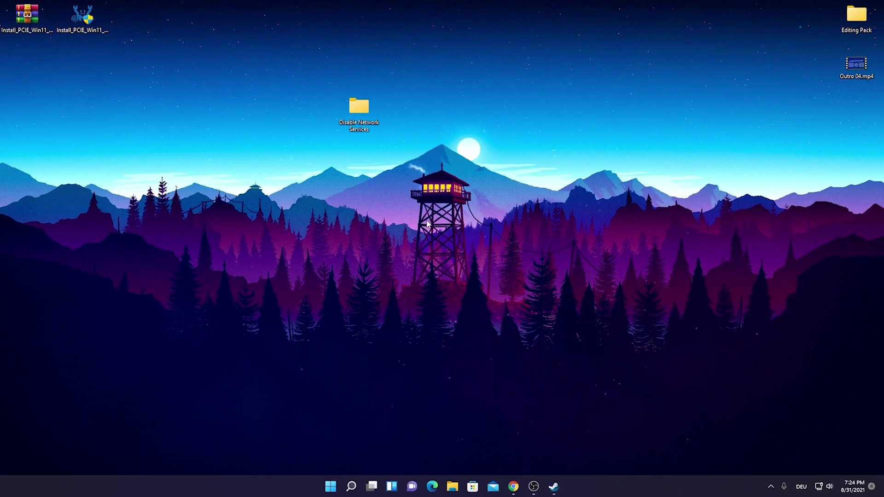
Open the Disable Network Services folder from the desktop and centre its window
double_click(359, 108)
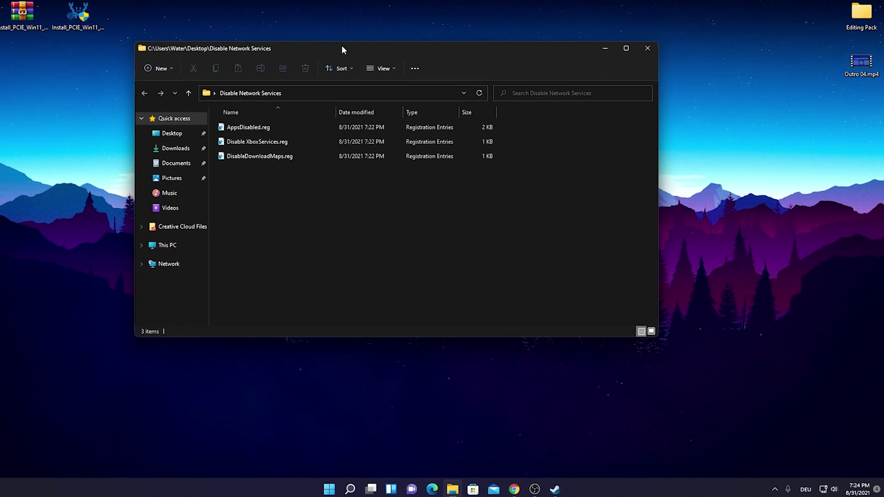
left_click_drag(342, 46, 381, 86)
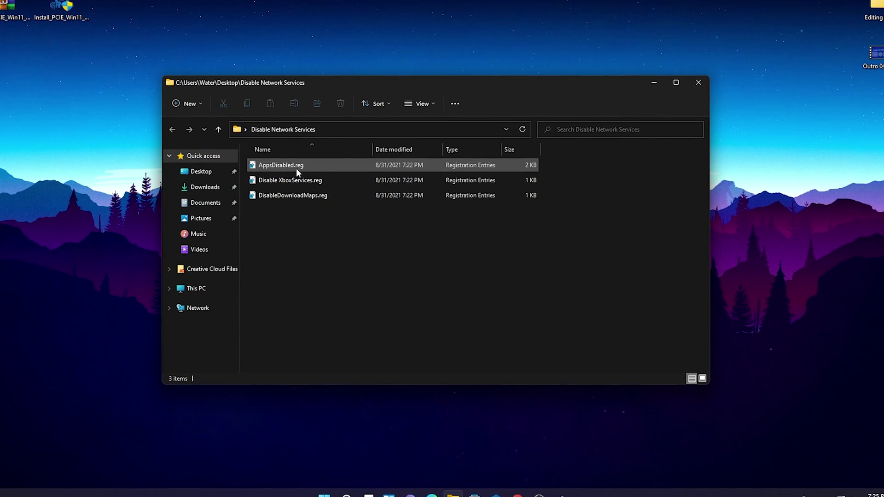
Merge AppsDisabled.reg and Disable XboxServices.reg into the registry, confirming each import
double_click(278, 167)
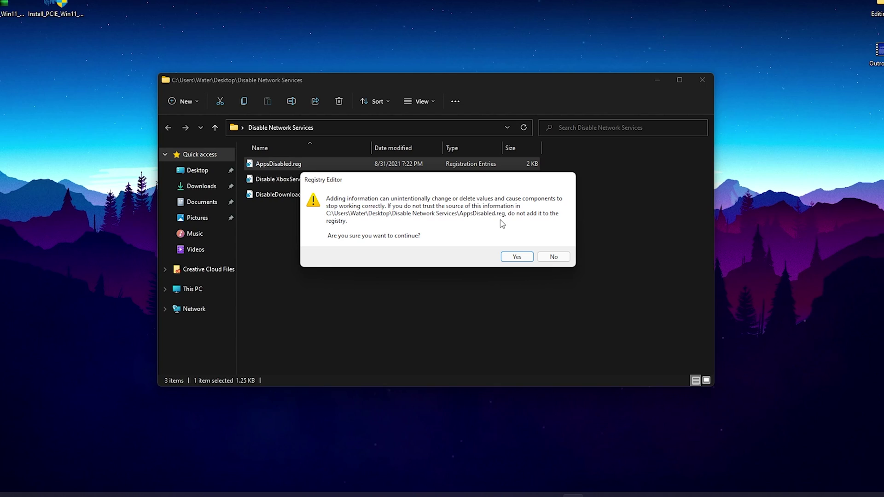
left_click(513, 257)
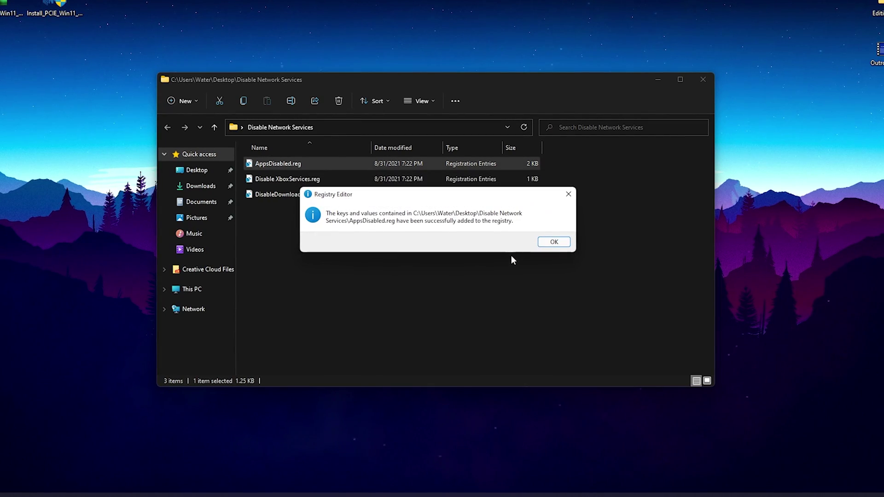
left_click(552, 241)
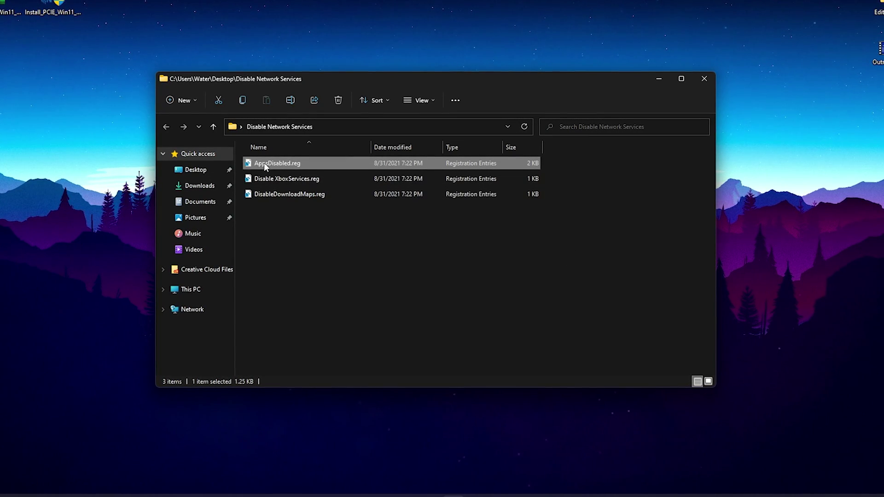
double_click(276, 179)
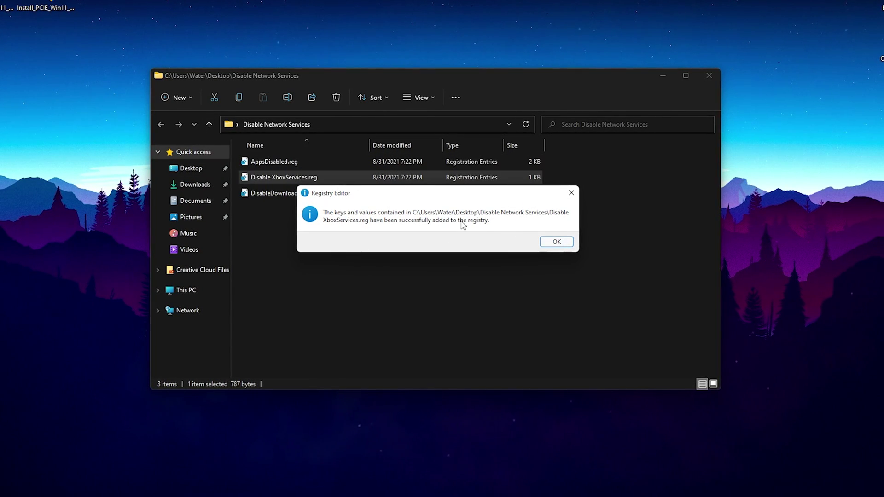
left_click(549, 246)
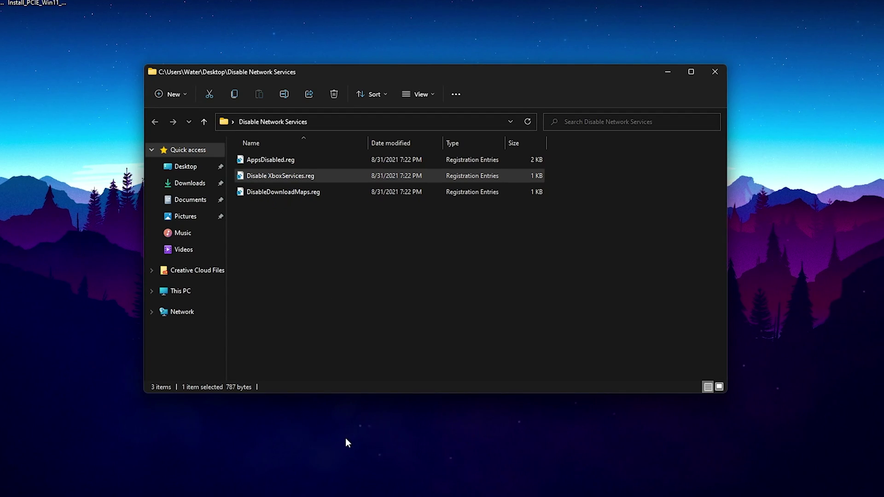
Search for 'maps', dismiss the results, then merge DisableDownloadMaps.reg from the folder
key("super")
type("maps")
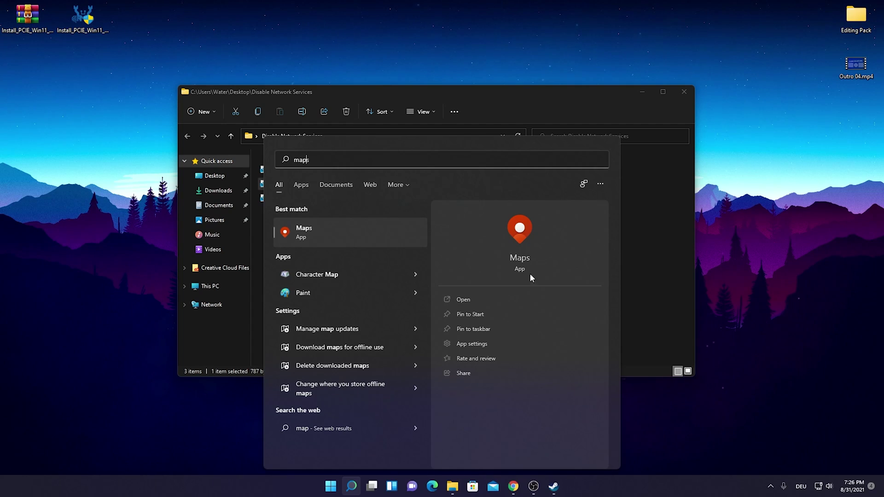
left_click(633, 241)
double_click(284, 200)
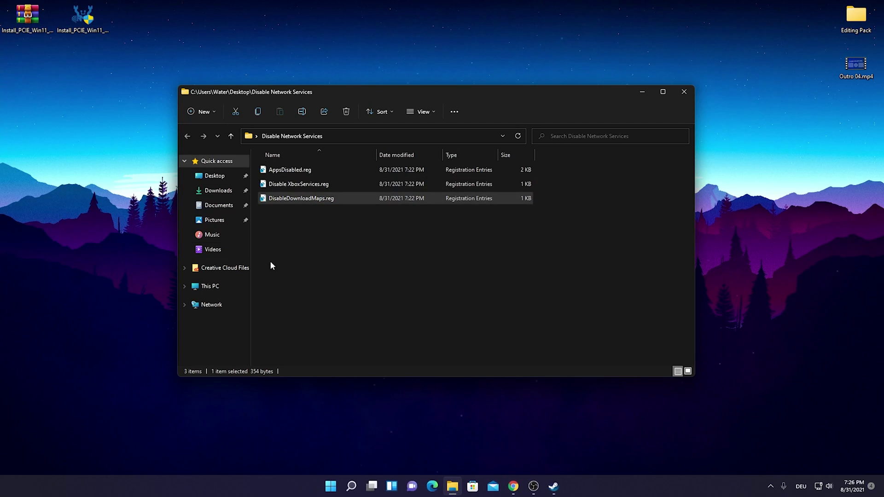
left_click(321, 222)
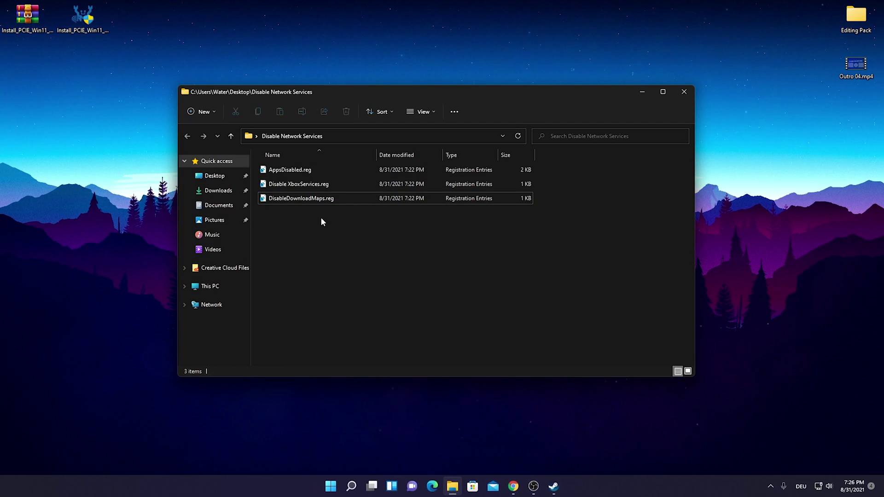